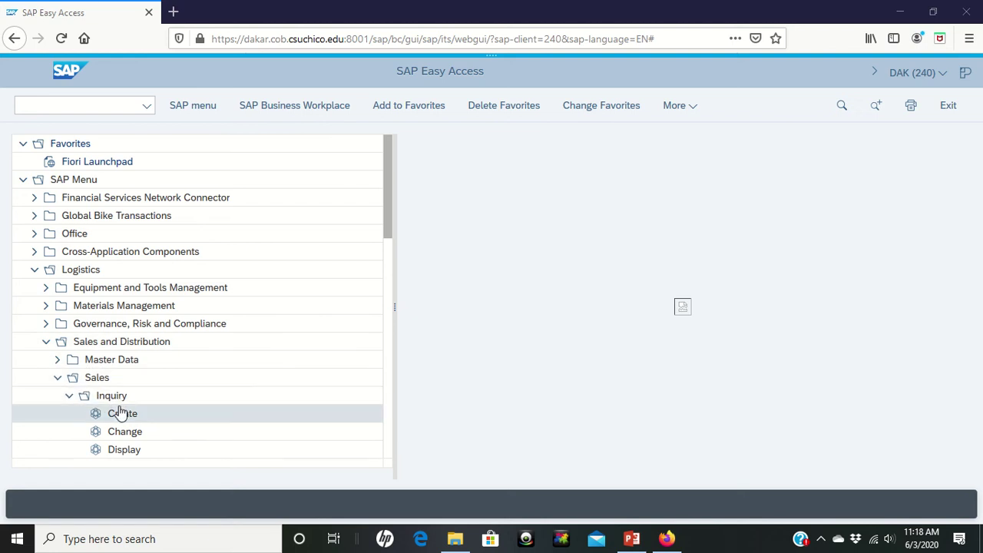
- Start creating a sales quotation of type QT with reference to an existing document
scroll(119, 411, down, 3)
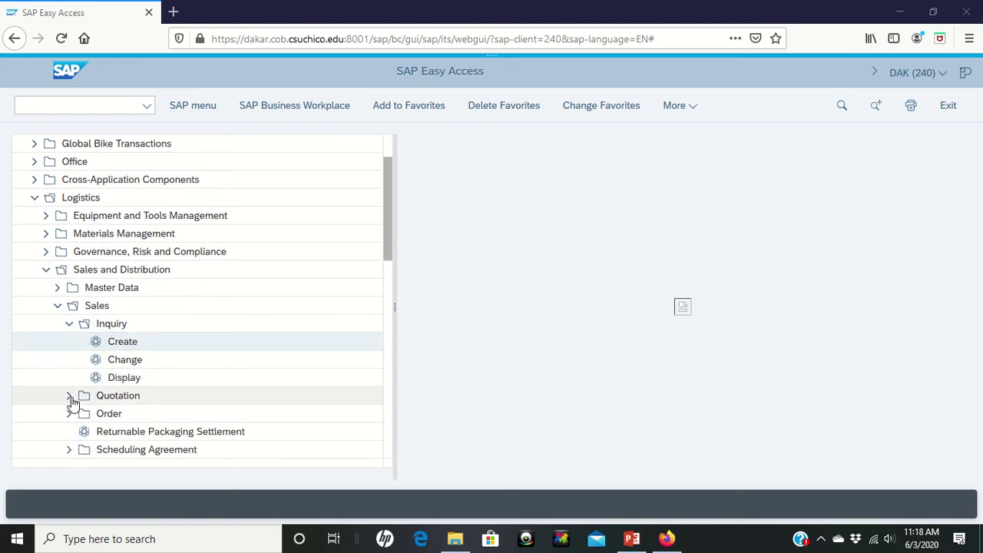
click(69, 396)
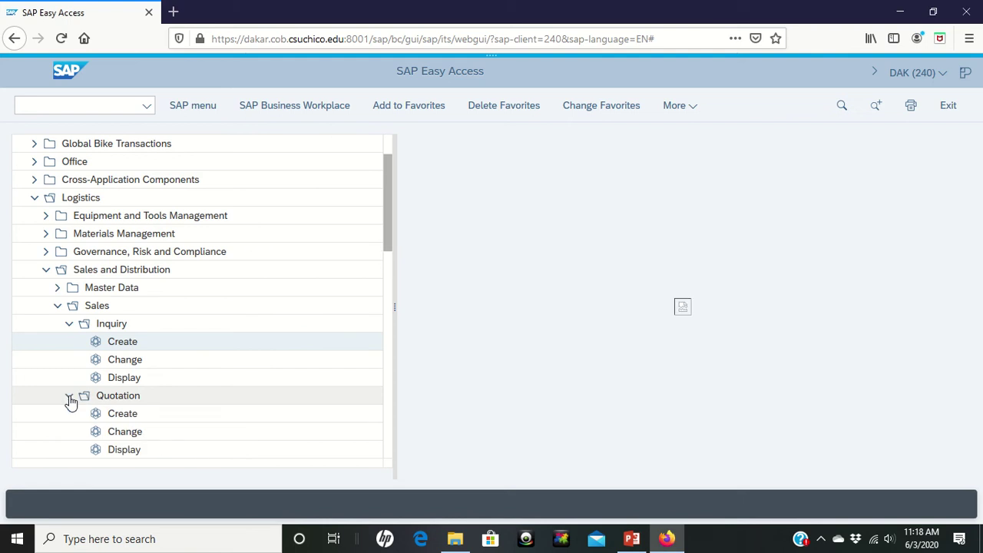
double_click(121, 419)
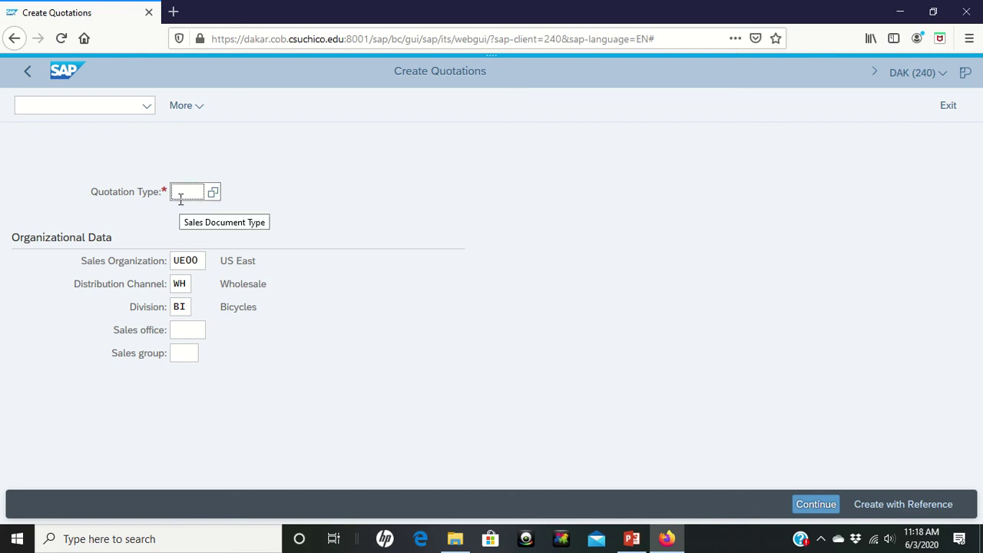
text(qt)
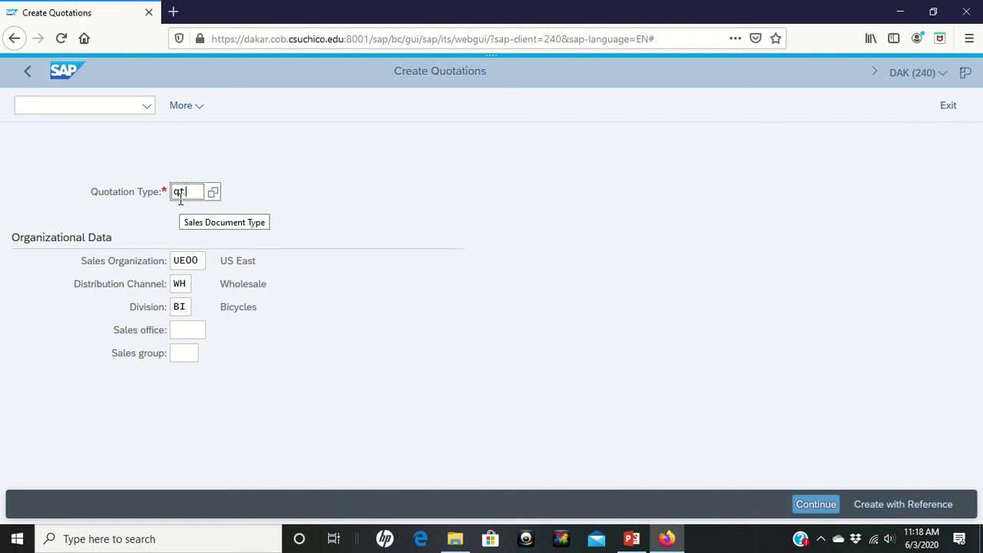
click(276, 208)
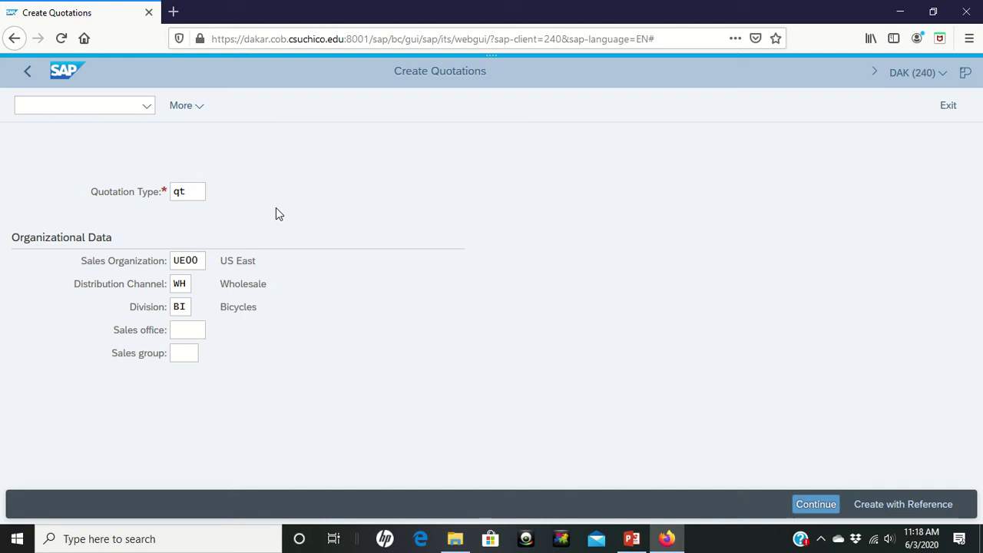
click(901, 510)
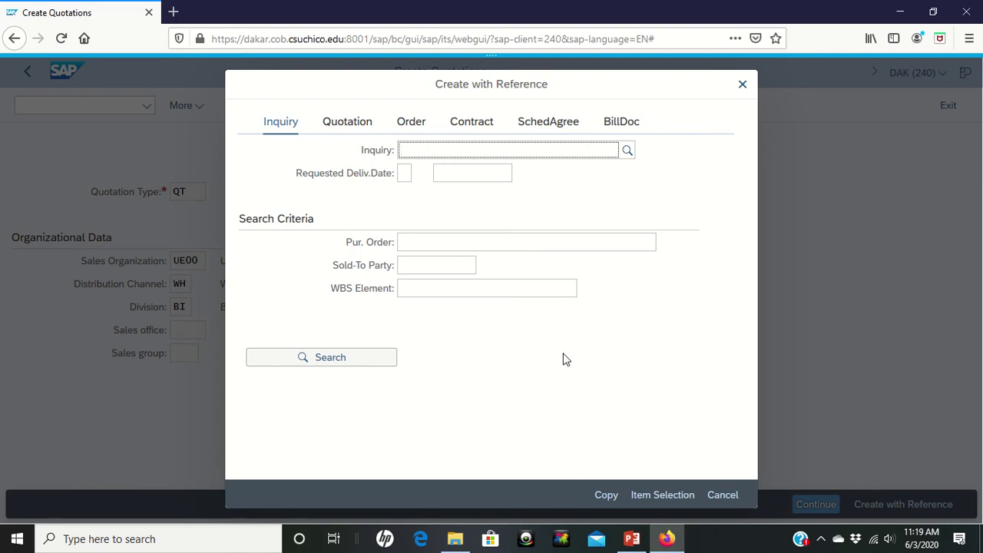
- Find the inquiry by the customer's purchase order number and copy it into the new quotation
click(628, 151)
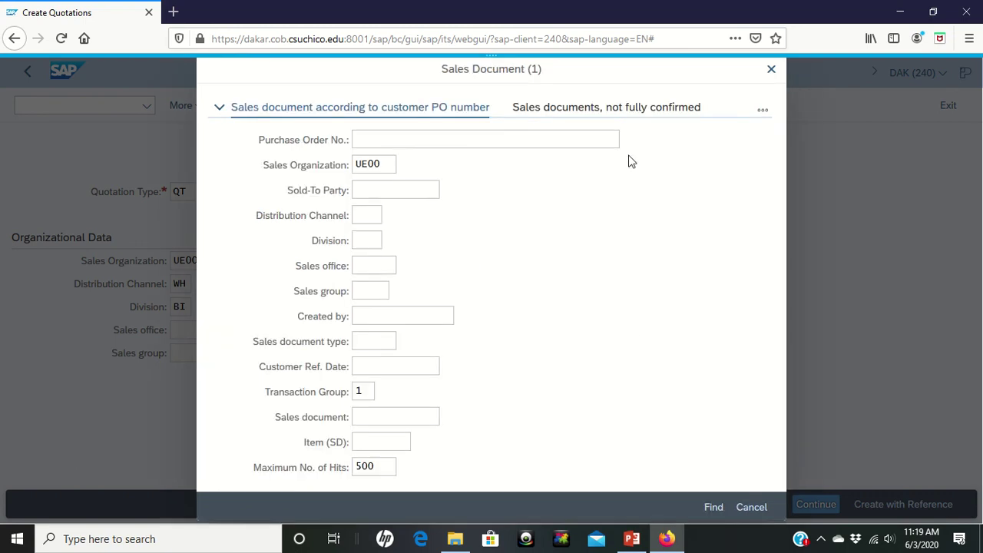
mouse_move(466, 7)
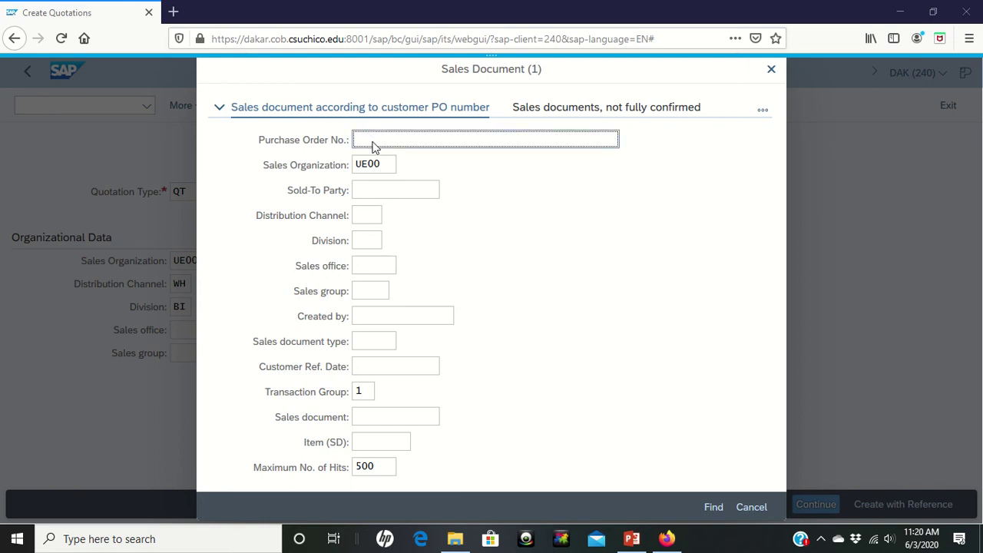
text(0)
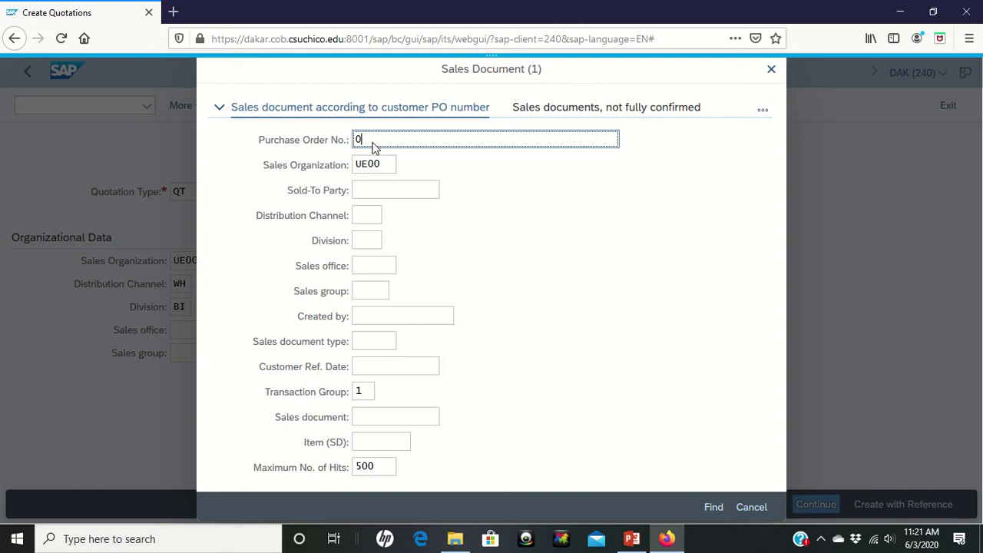
text(51)
click(714, 508)
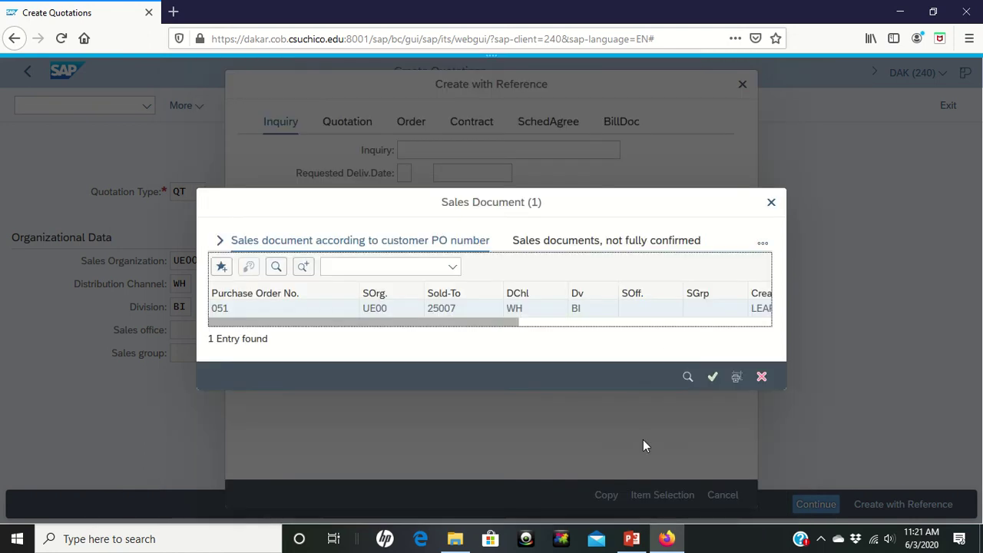
double_click(382, 315)
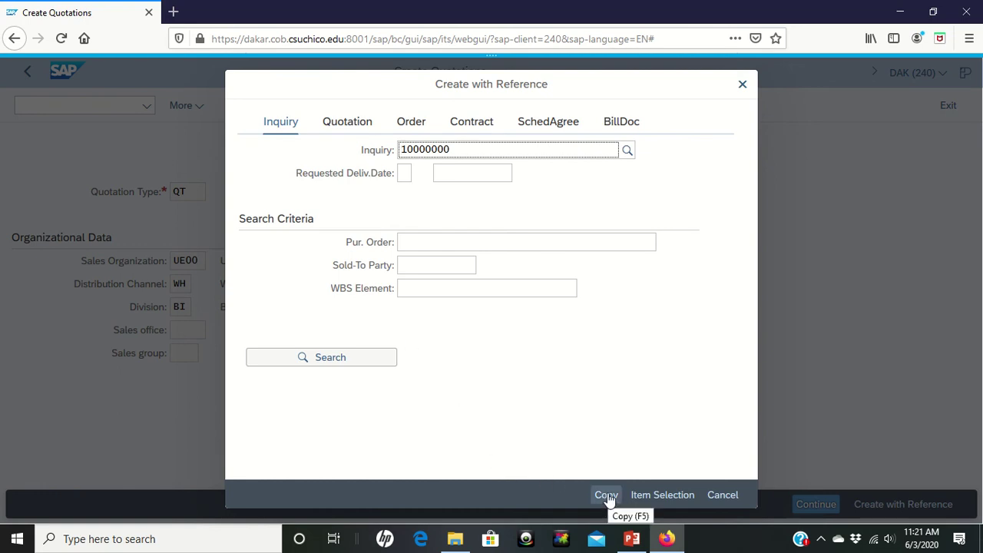
click(606, 496)
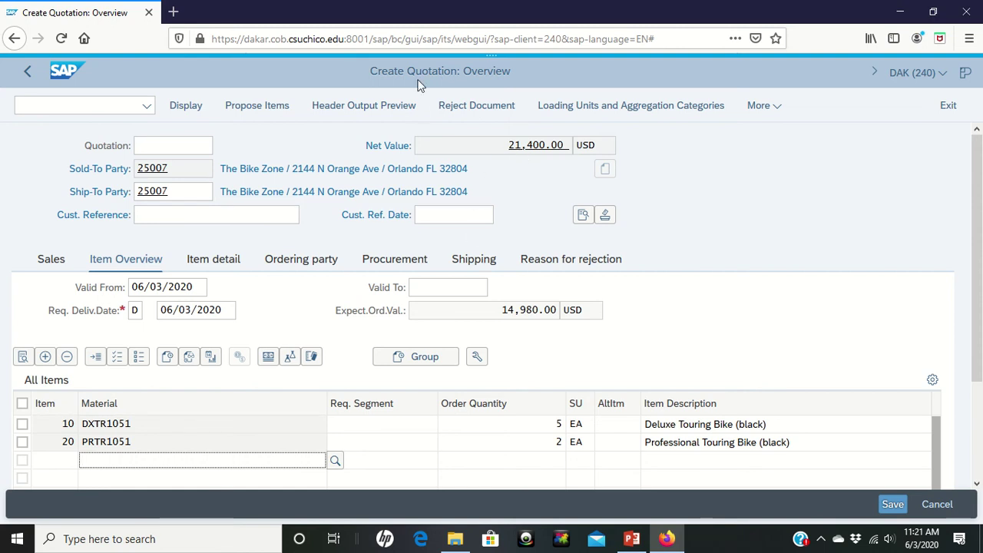
- Enter the customer's purchase order number as the quotation's customer reference and set the customer reference date to 06/03/2020
mouse_move(399, 18)
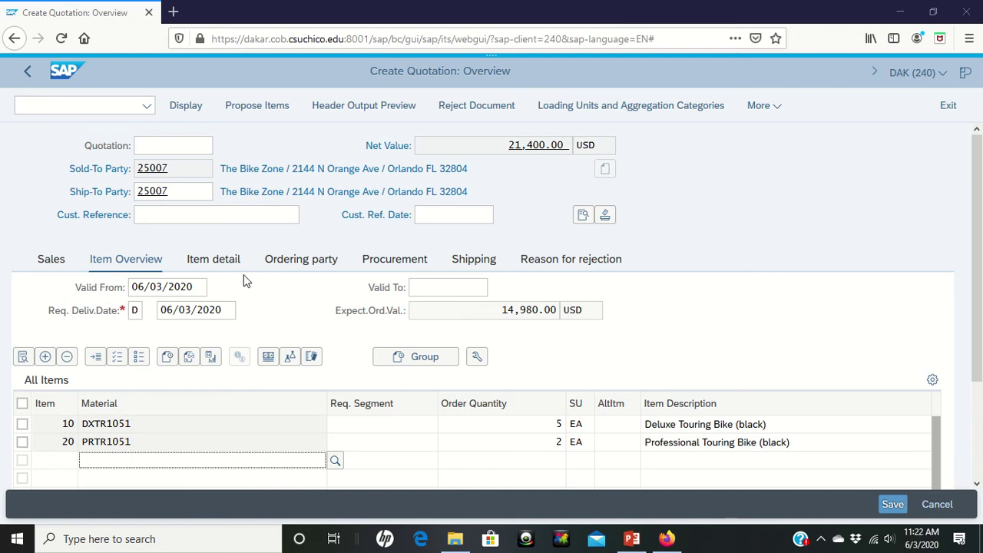
click(155, 219)
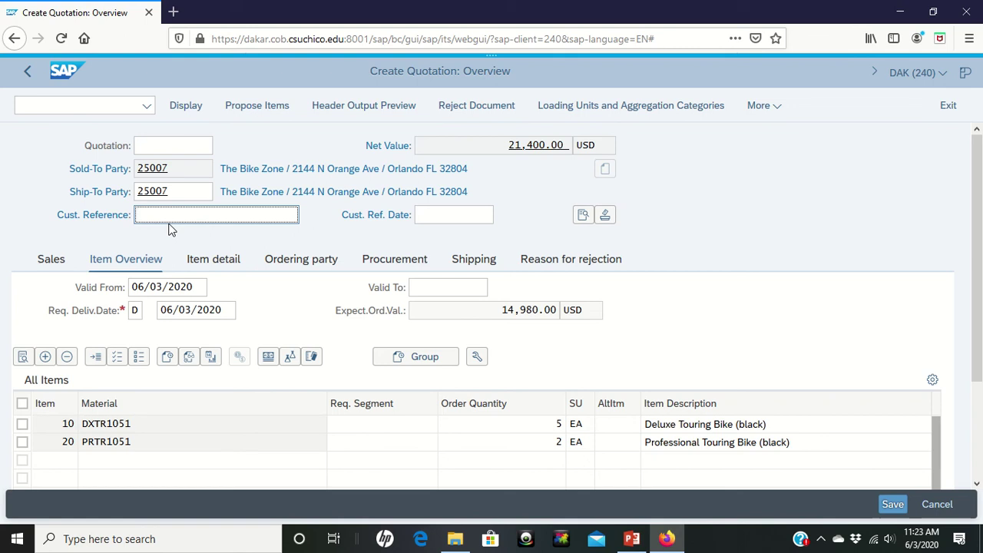
text(051)
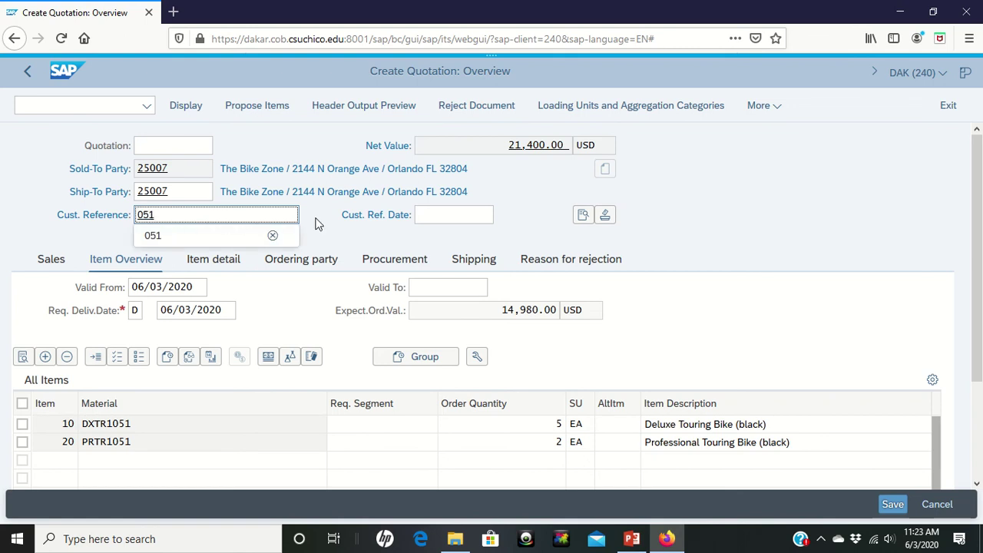
click(430, 221)
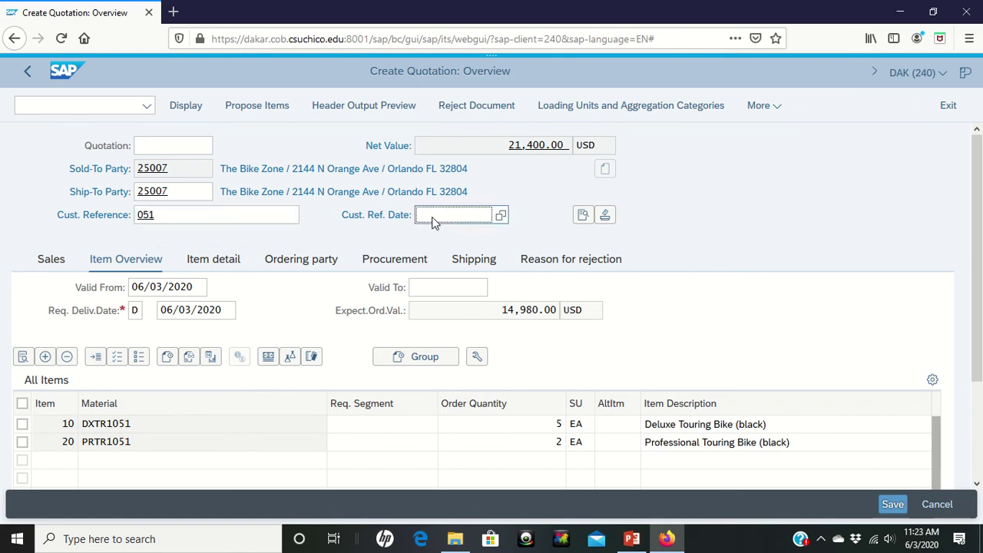
click(500, 218)
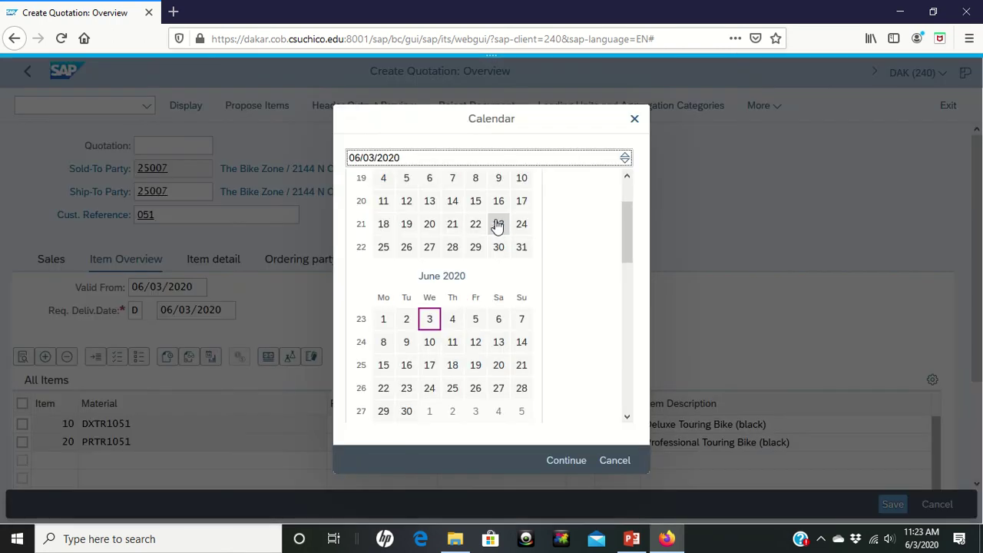
click(566, 461)
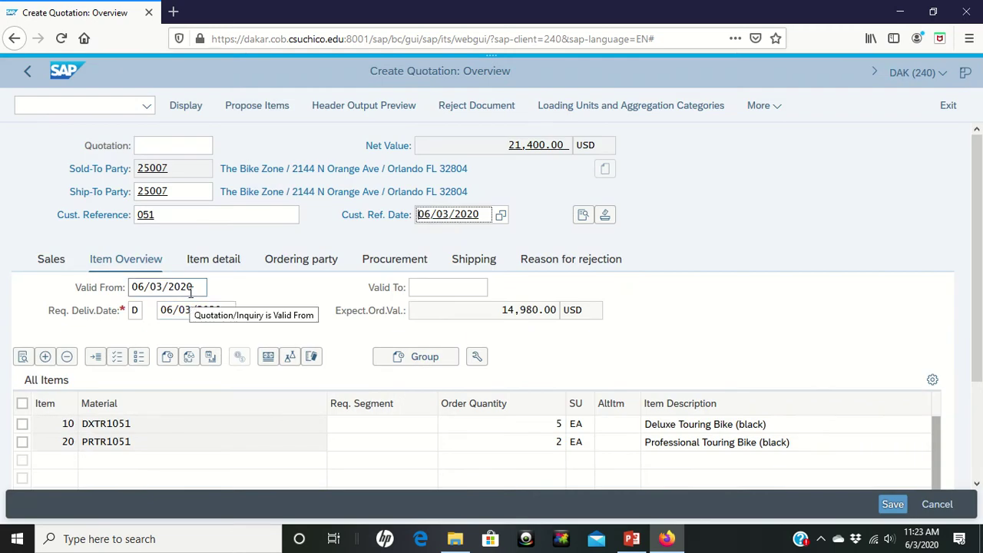
- Set the quotation's Valid To date to 07/03/2020
click(419, 287)
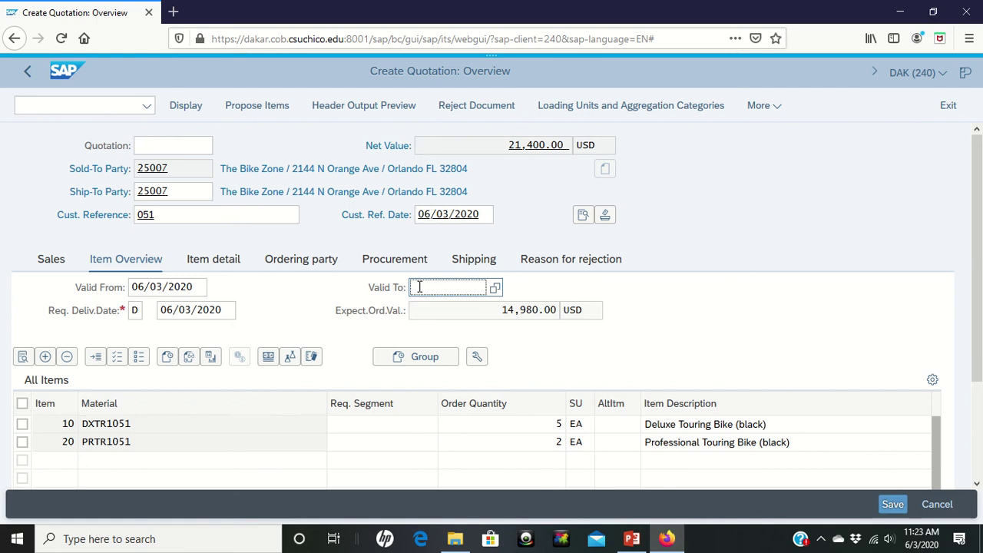
click(496, 289)
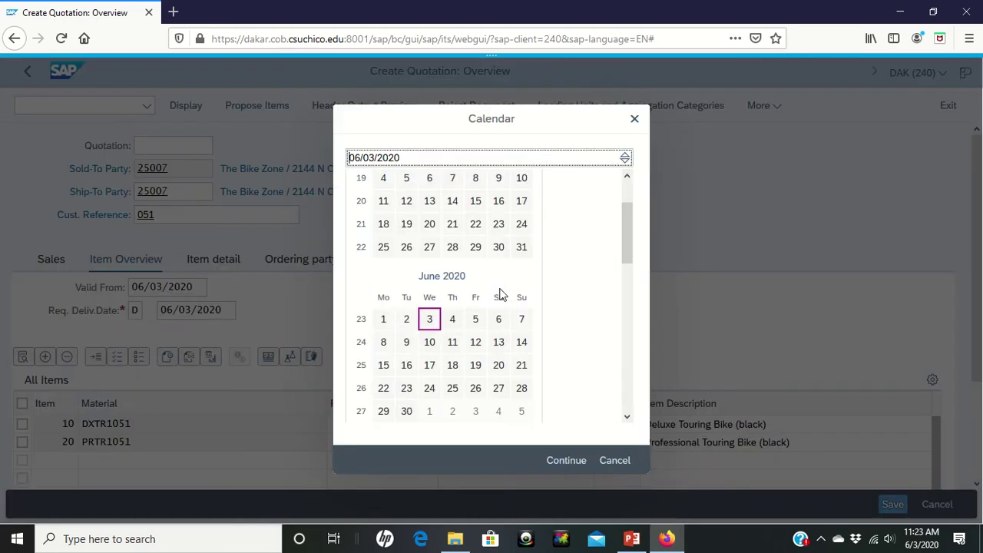
click(361, 159)
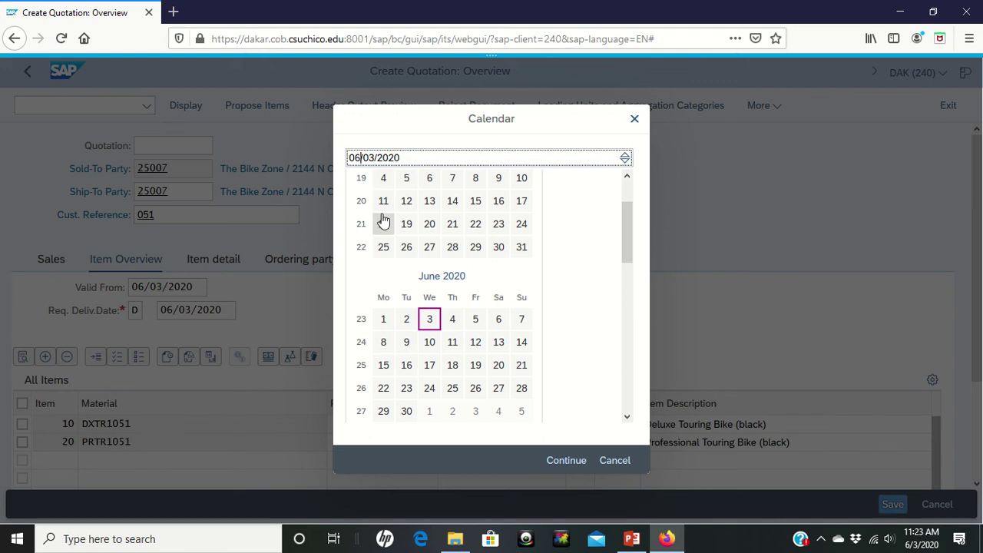
key(BackSpace)
text(7)
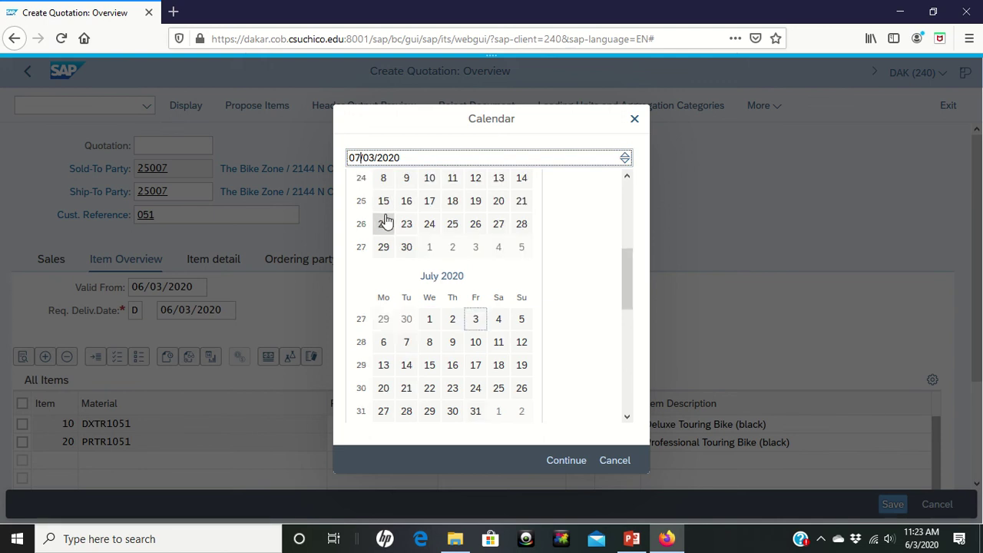
click(568, 459)
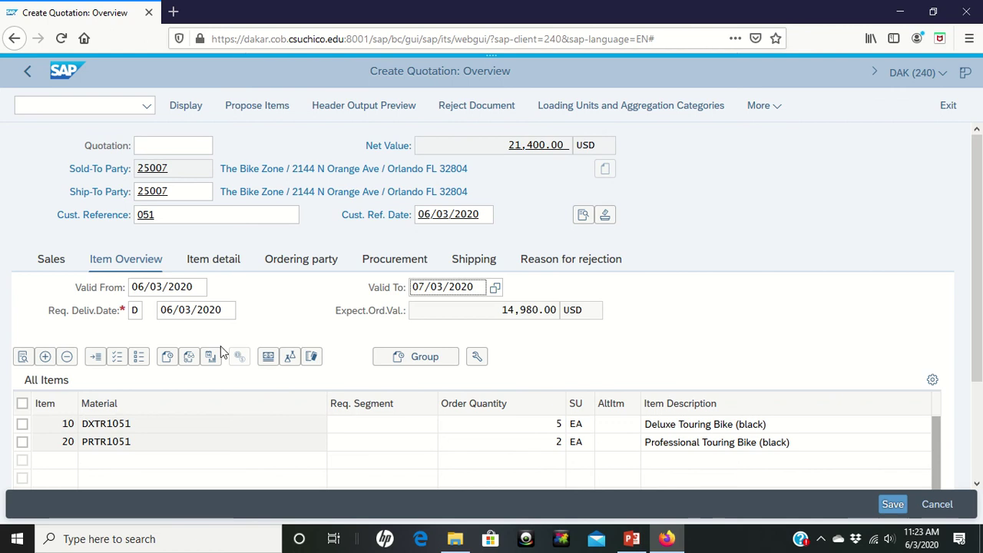
- Set the requested delivery date to 07/03/2020 and acknowledge the schedule line and billing date messages
click(173, 314)
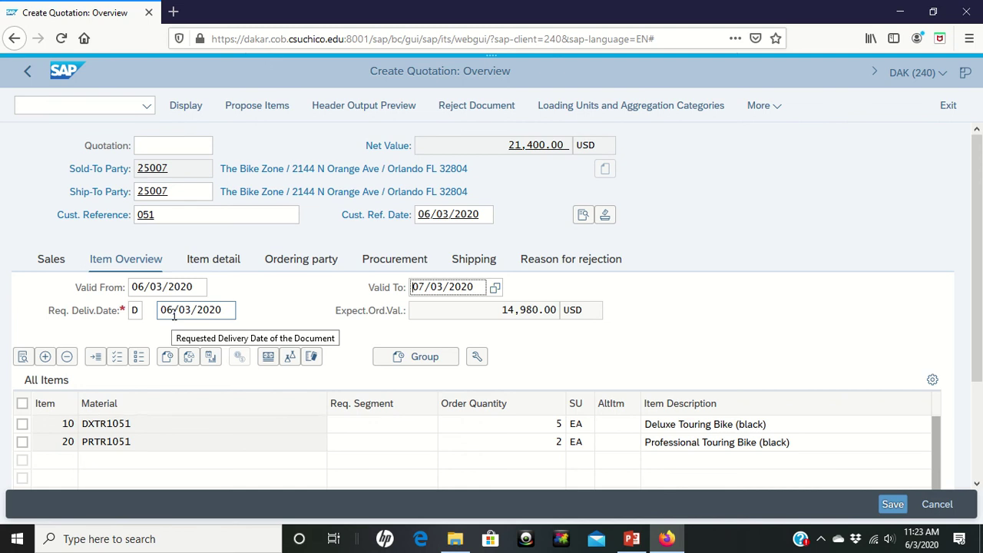
click(173, 315)
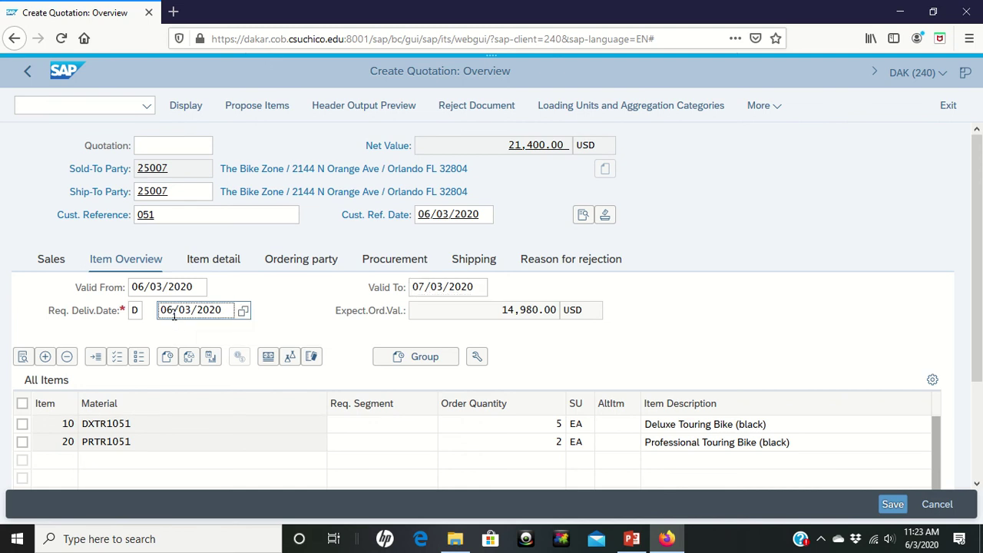
key(BackSpace)
text(7)
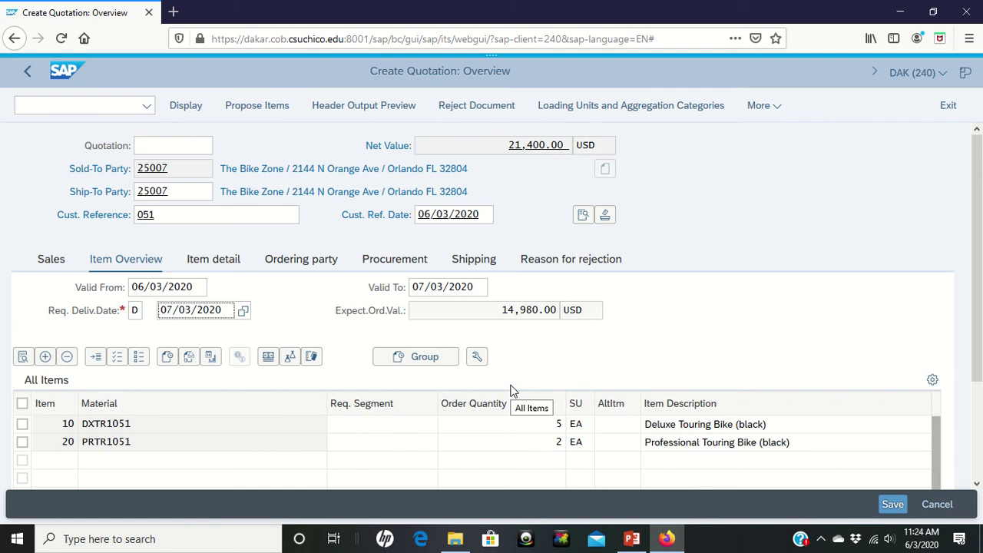
key(Return)
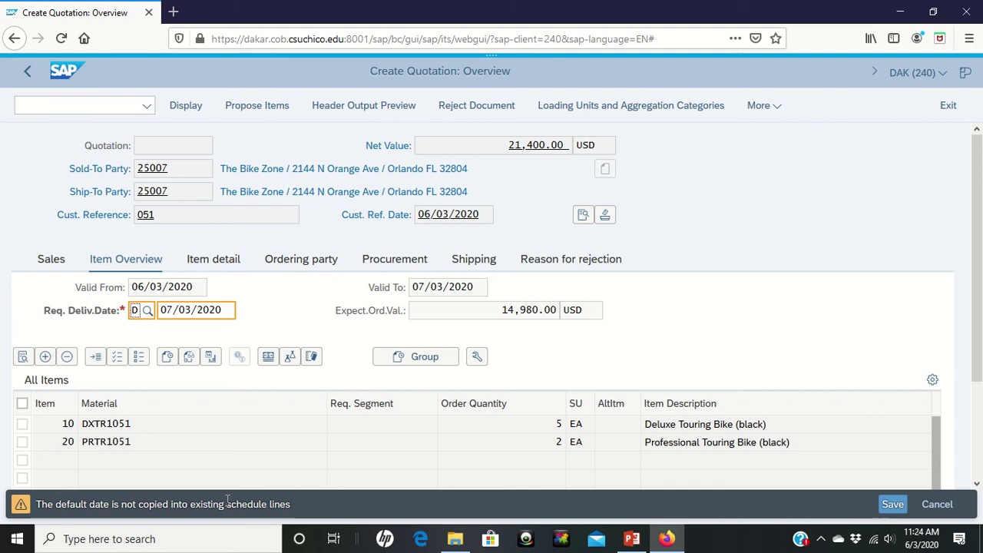
key(Return)
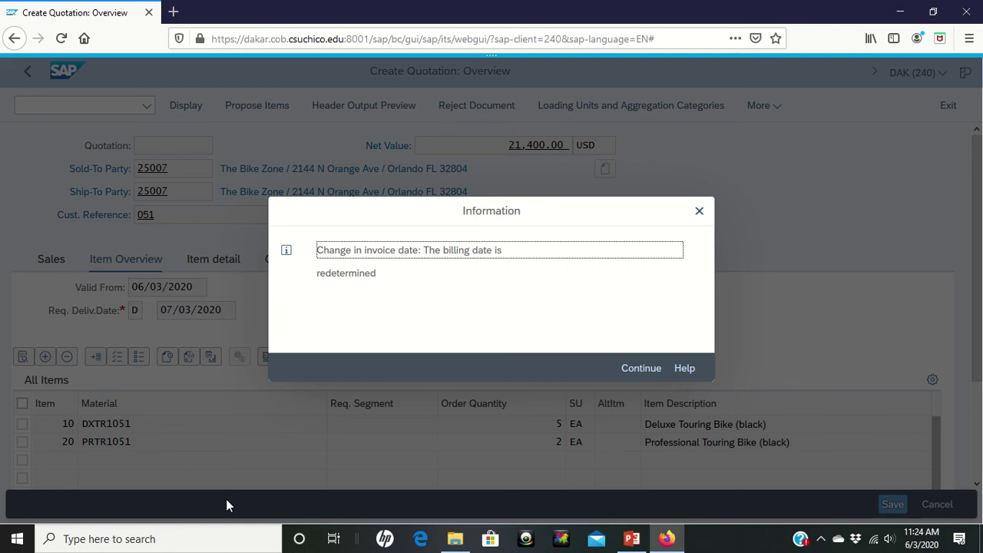
click(657, 375)
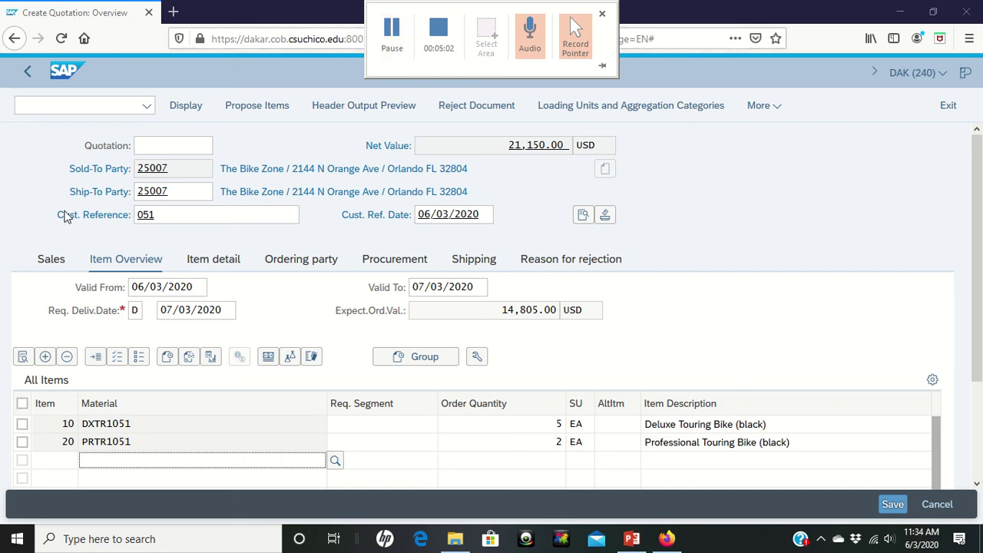
- Open the pricing conditions of item 10, the Deluxe Touring Bike (black), at the end of the pricing elements
click(22, 425)
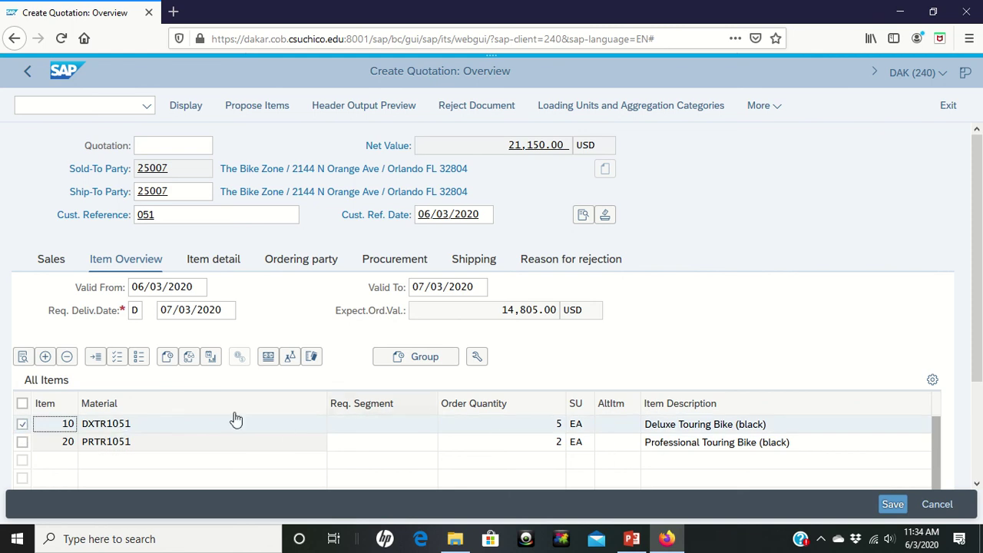
click(270, 366)
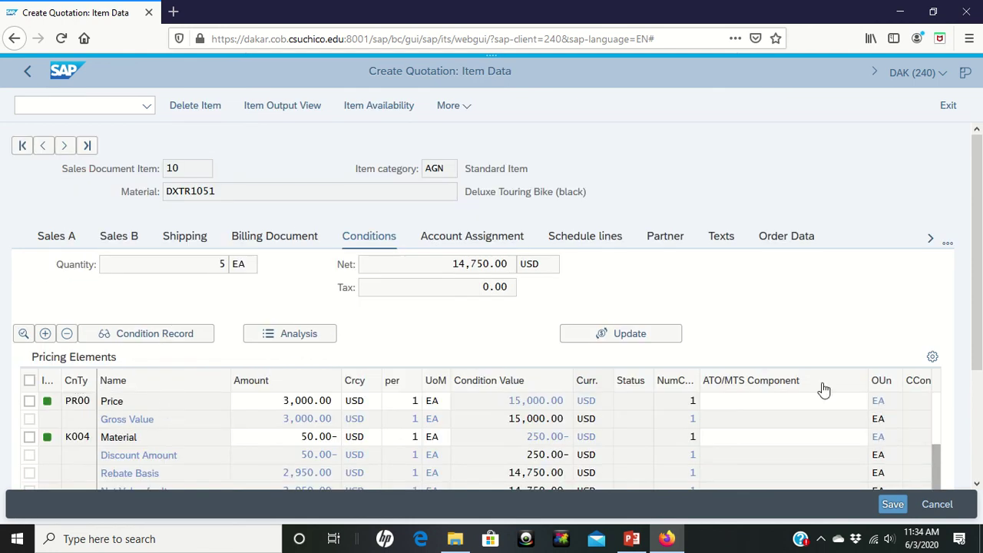
scroll(978, 344, down, 3)
scroll(978, 350, down, 2)
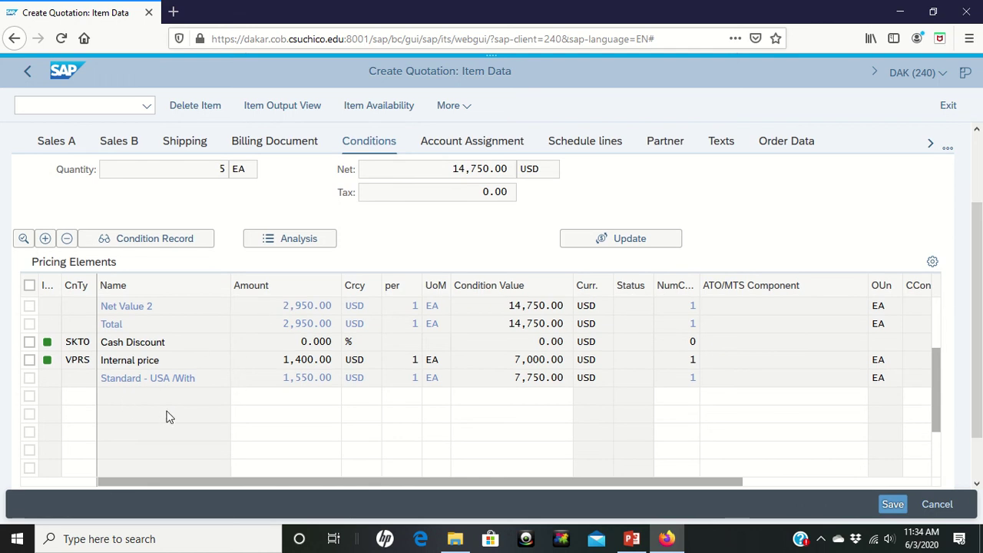
click(73, 404)
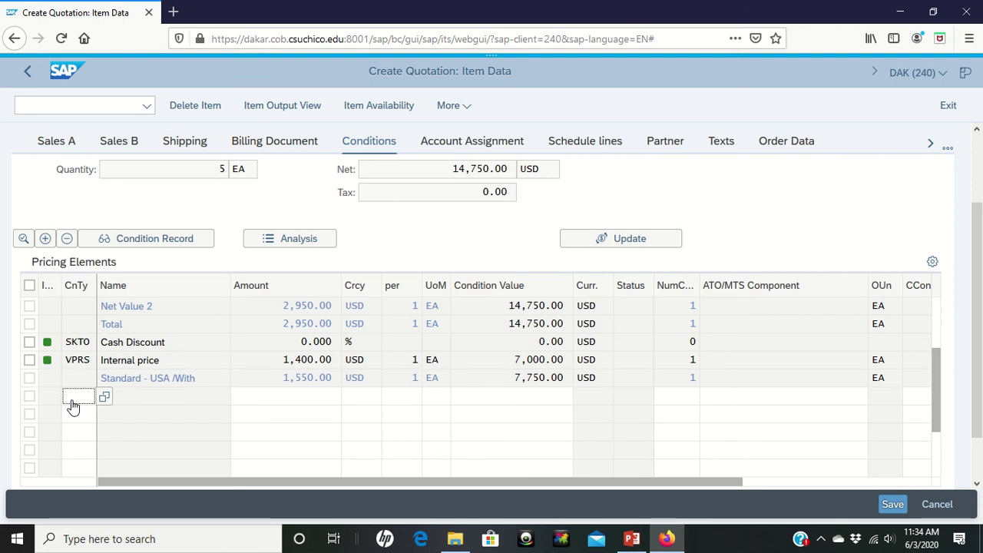
text(K004)
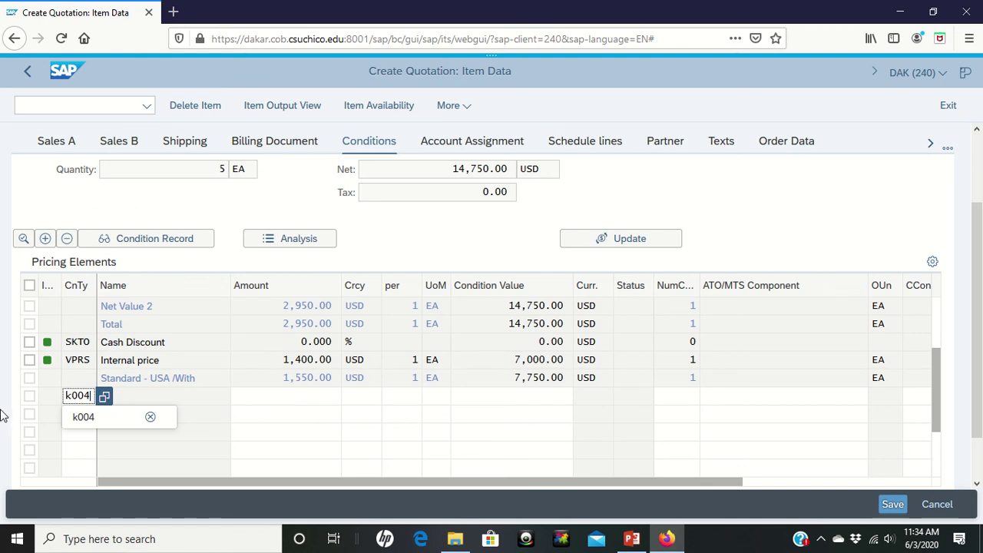
key(BackSpace)
key(BackSpace)
key(BackSpace)
key(BackSpace)
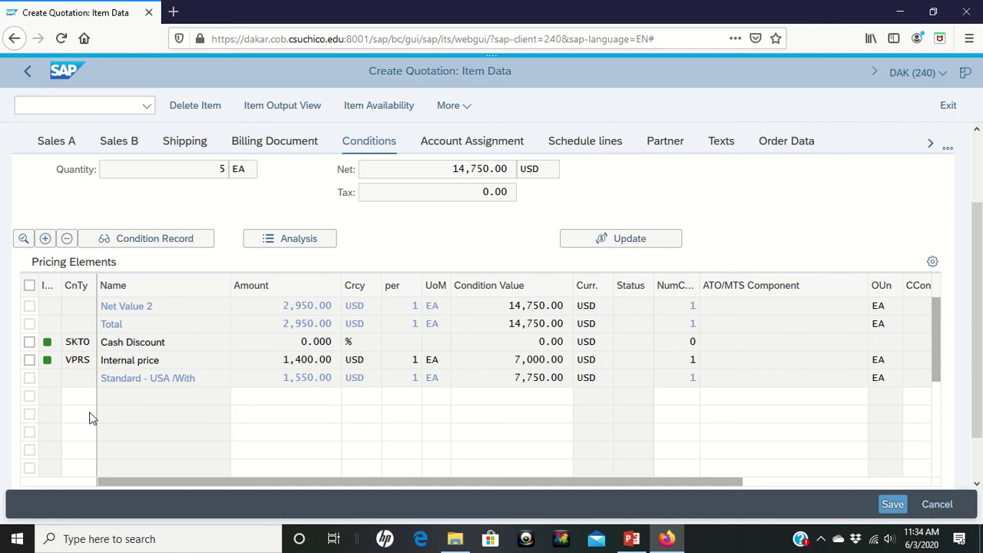
- Confirm the 50 USD K004 material discount per unit on item 10 and return to the quotation overview
key(Return)
scroll(89, 412, down, 2)
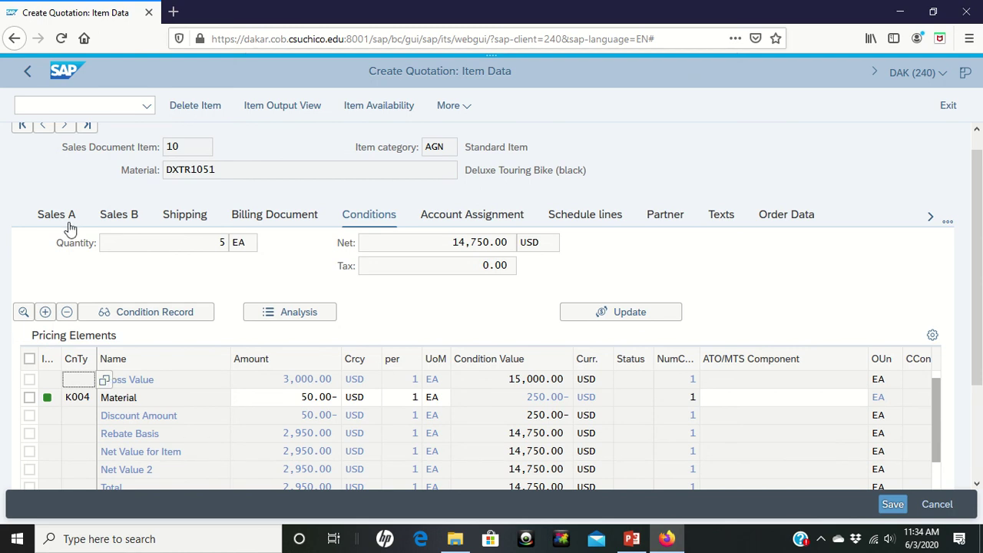
scroll(71, 228, up, 1)
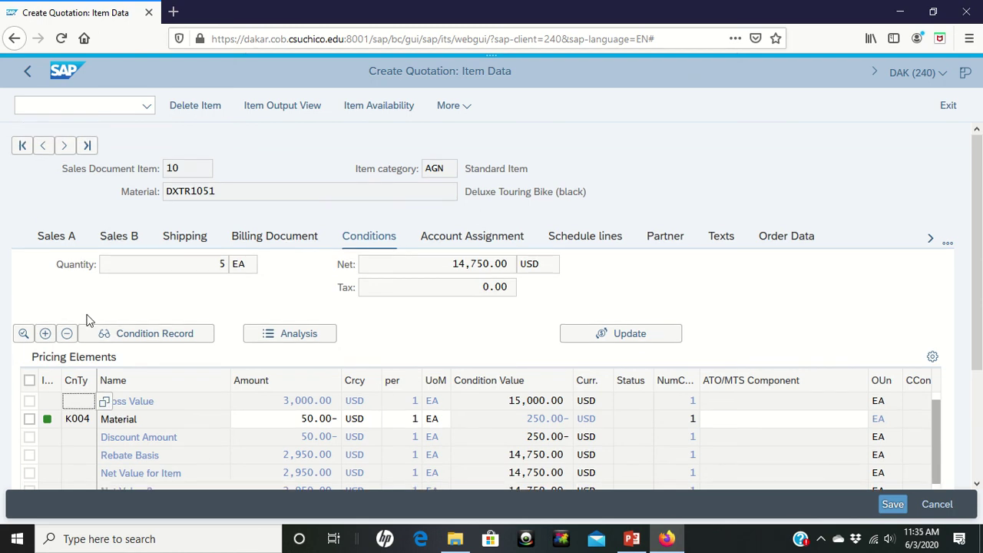
click(26, 76)
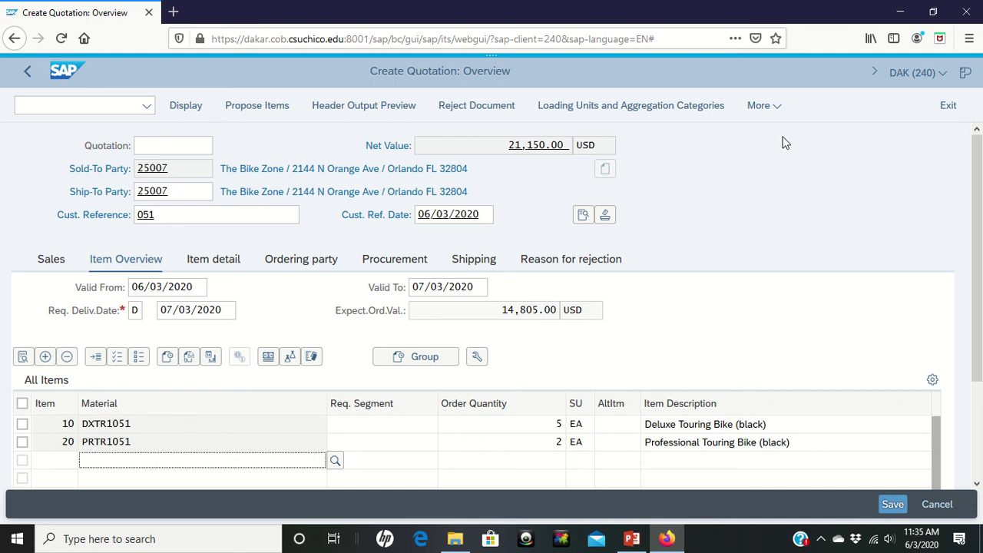
- Open the pricing conditions at header level for the whole quotation
click(776, 112)
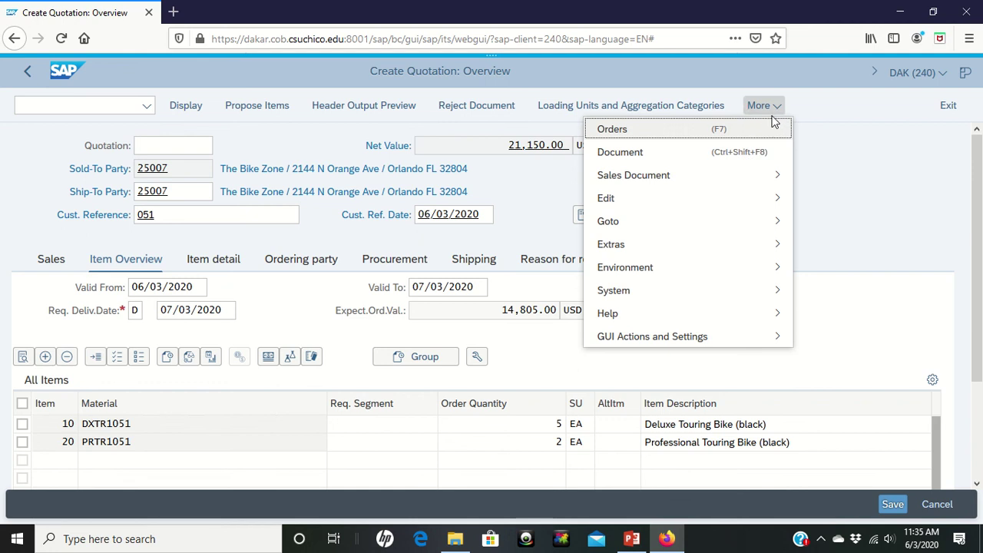
mouse_move(739, 231)
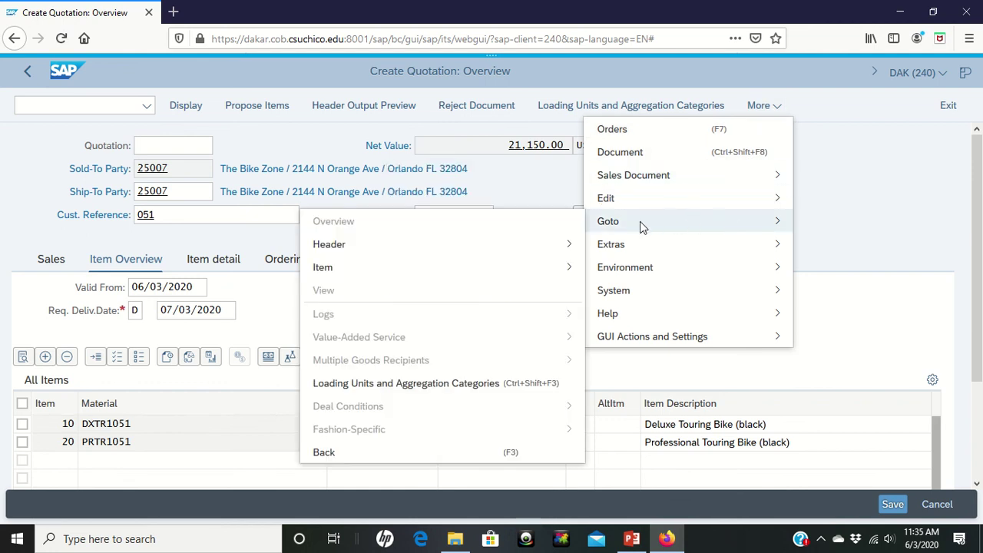
mouse_move(552, 248)
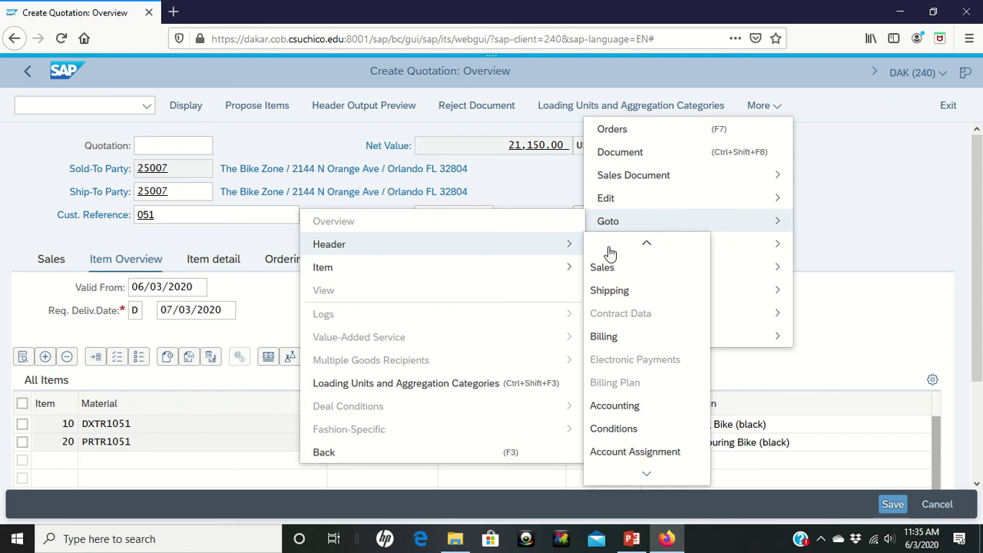
click(630, 434)
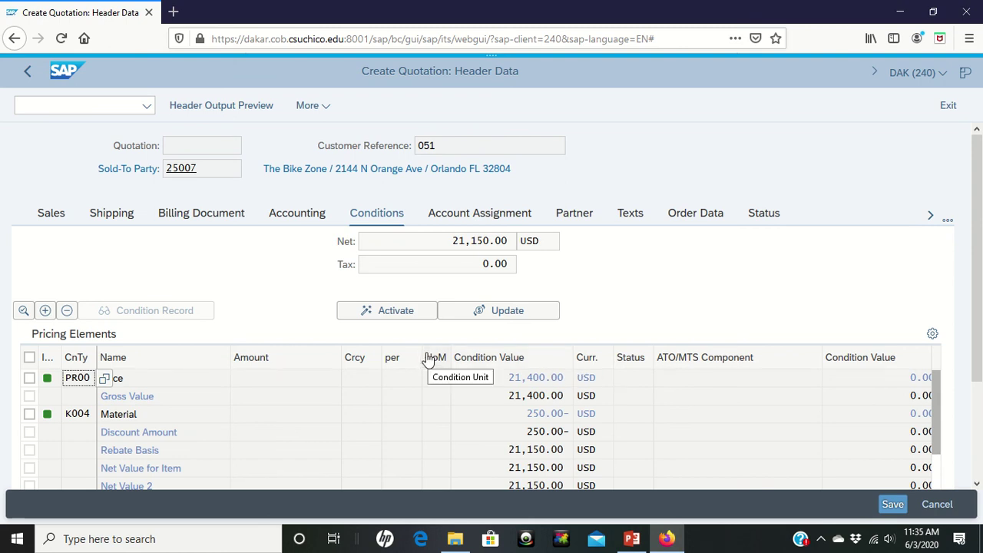
- Add condition type RA00 with an amount of 5 percent in the first empty row of the header pricing elements
scroll(226, 387, down, 1)
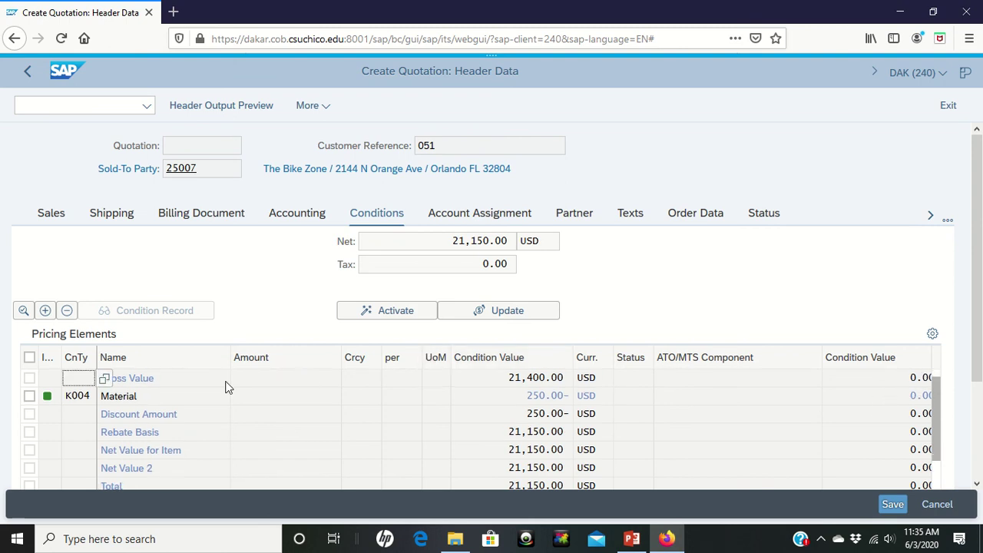
drag(969, 306, 980, 421)
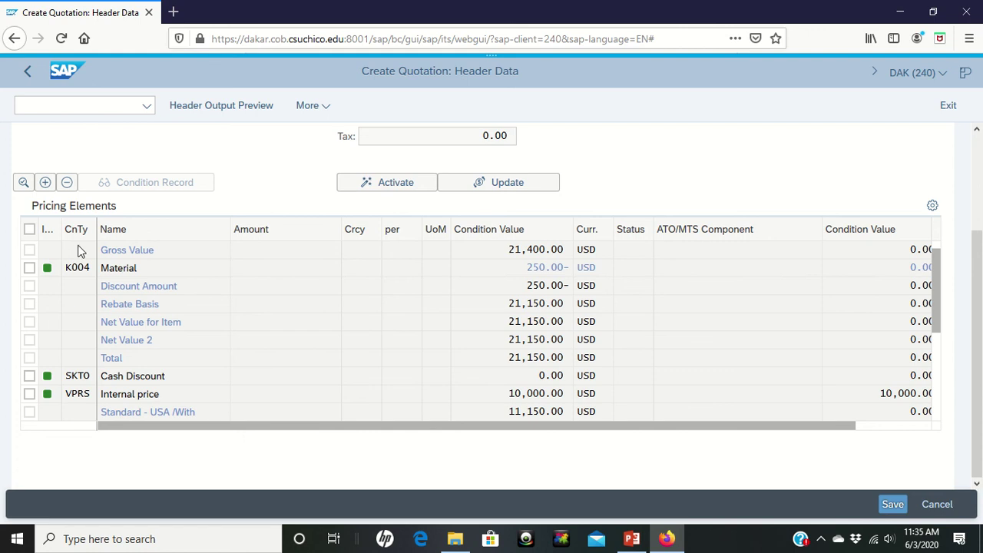
scroll(102, 286, down, 1)
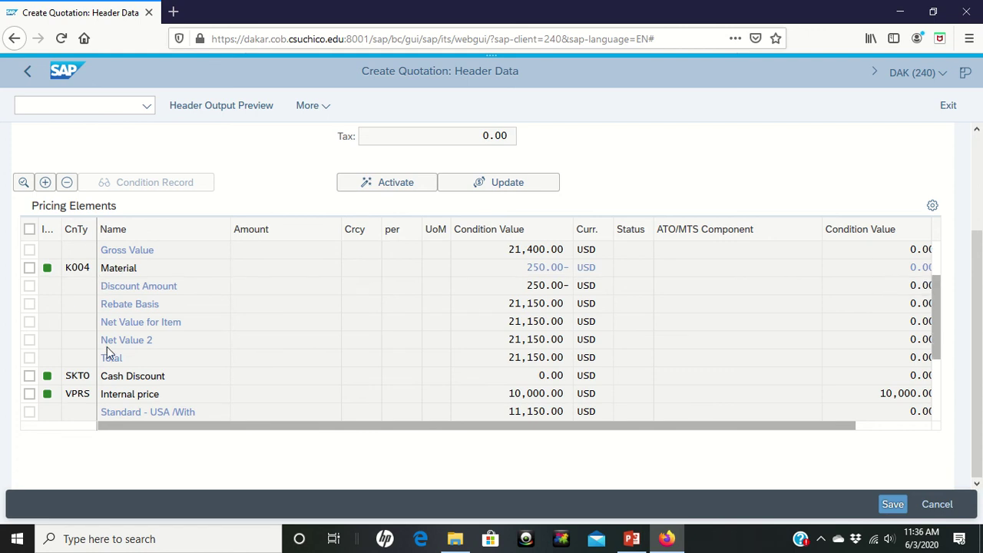
scroll(107, 355, down, 2)
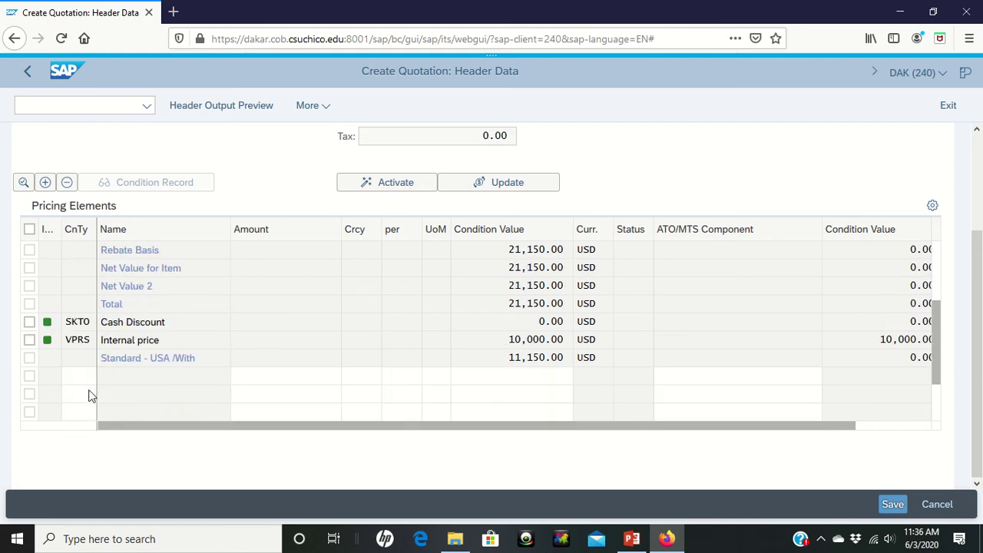
click(76, 325)
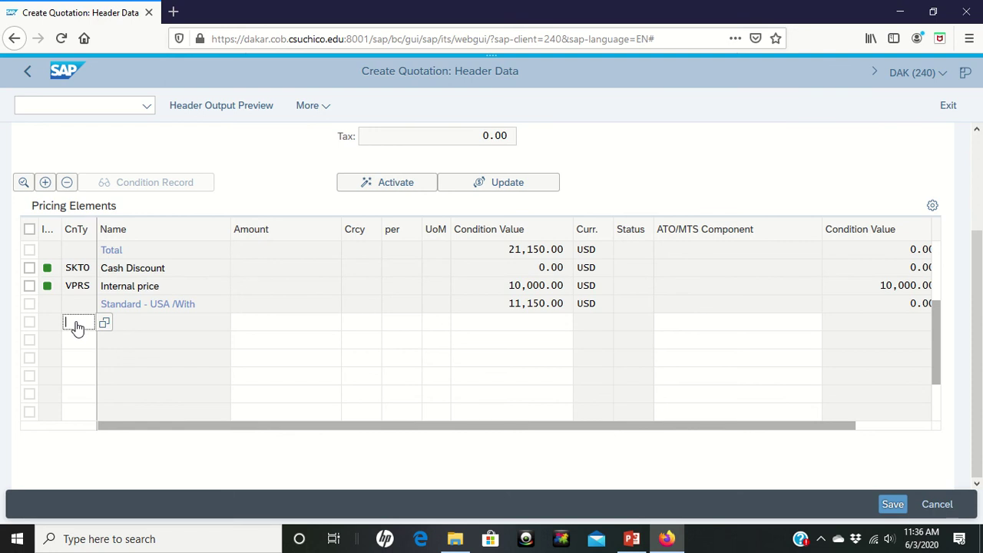
text(ra00)
click(262, 331)
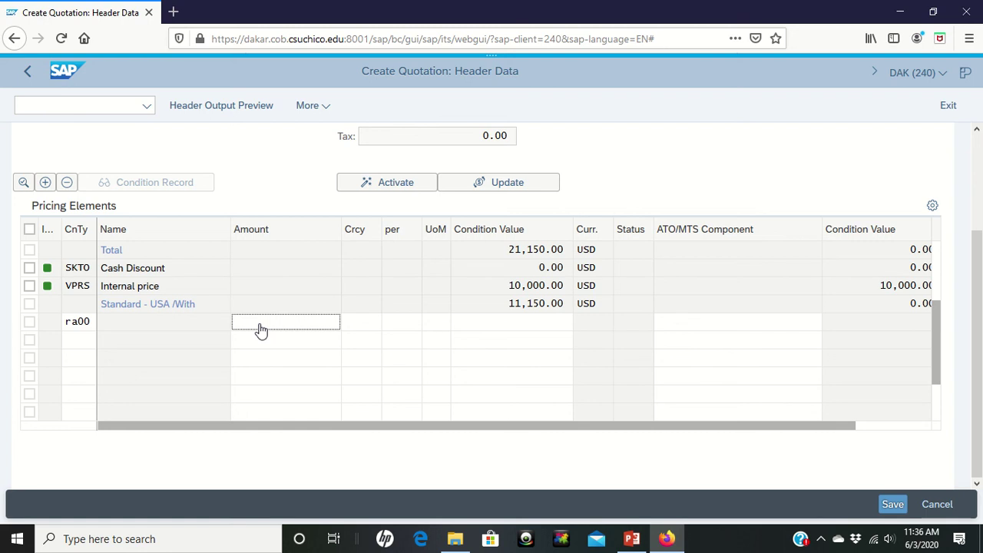
text(5)
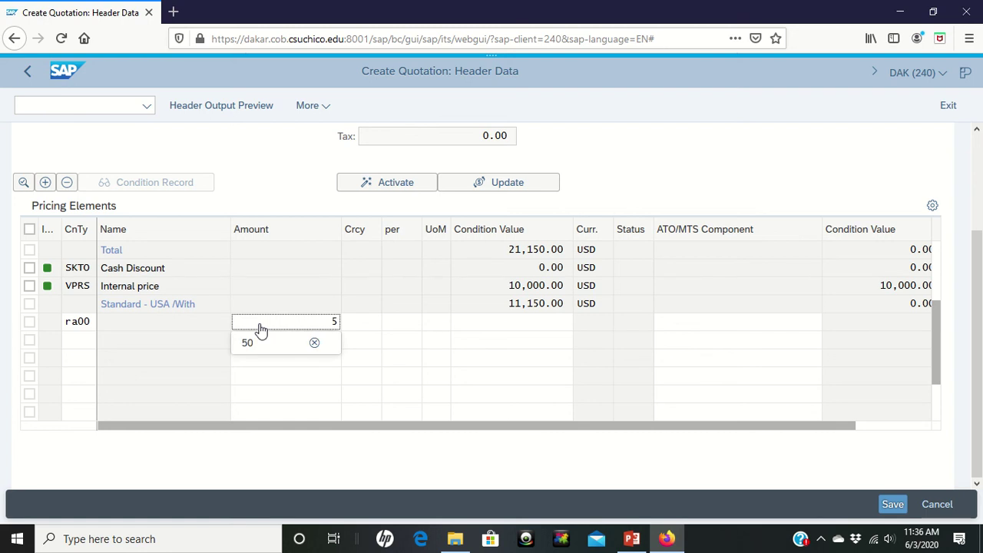
key(Return)
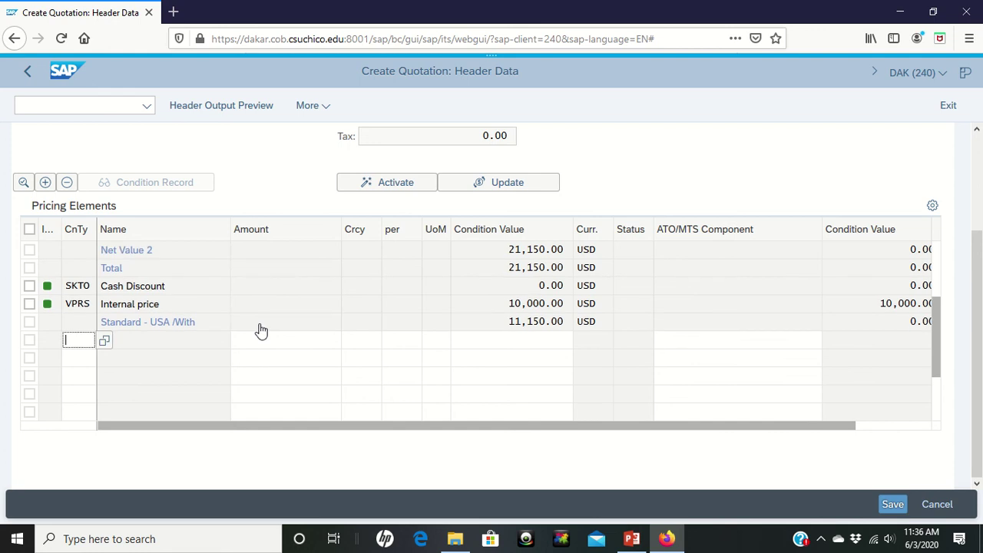
- Activate the header conditions to apply the RA00 discount to the quotation's pricing
scroll(261, 330, up, 2)
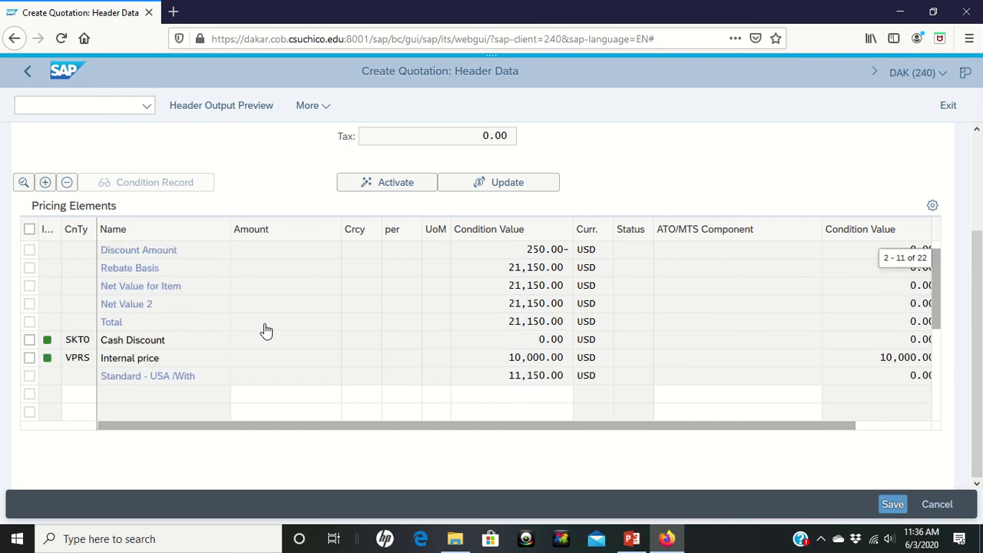
scroll(265, 330, up, 3)
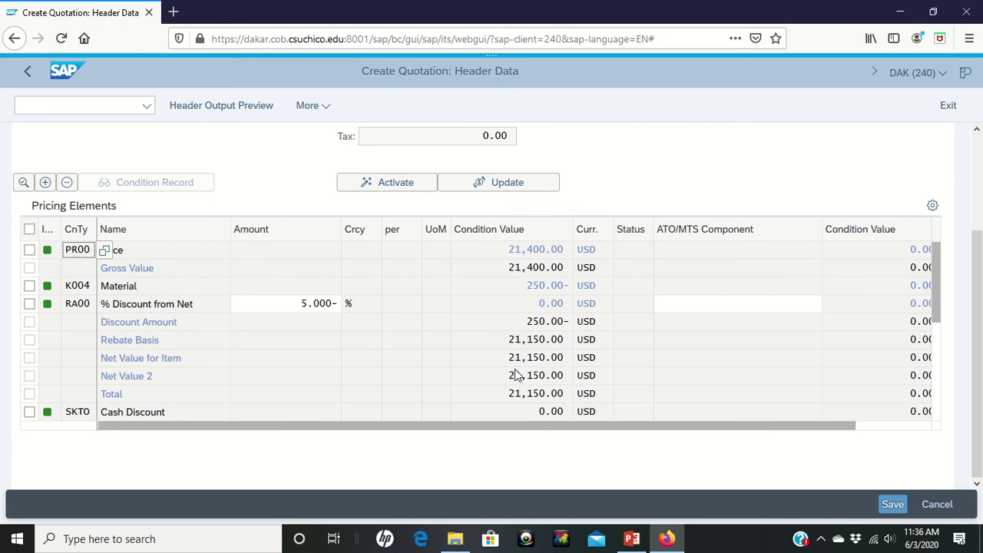
click(398, 184)
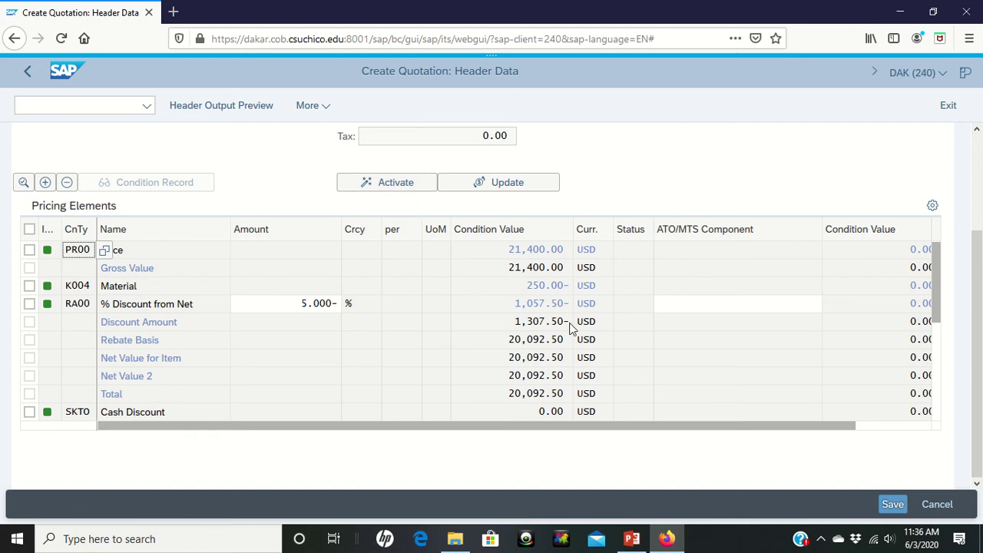
- Review the recalculated header pricing elements and save the quotation
drag(936, 323, 936, 420)
click(936, 420)
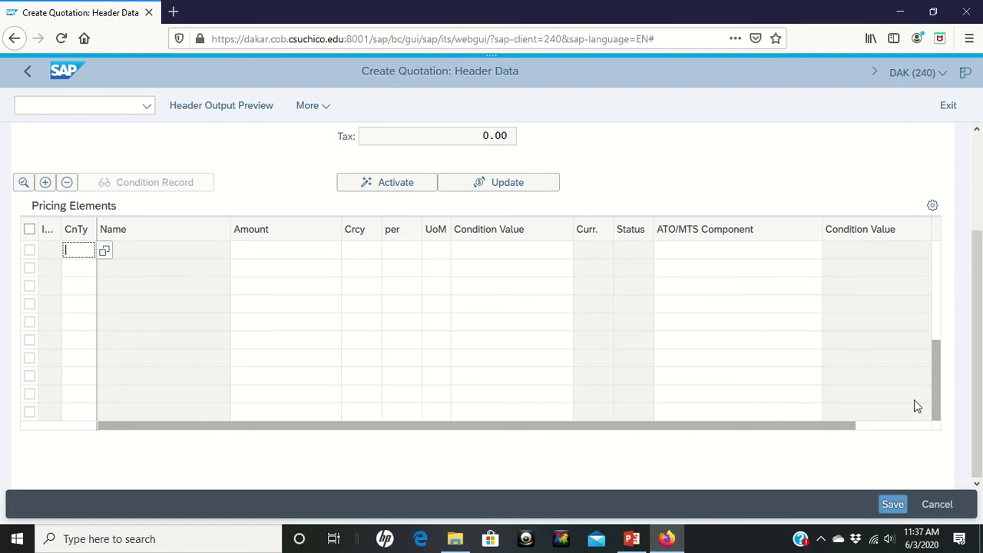
scroll(801, 354, up, 3)
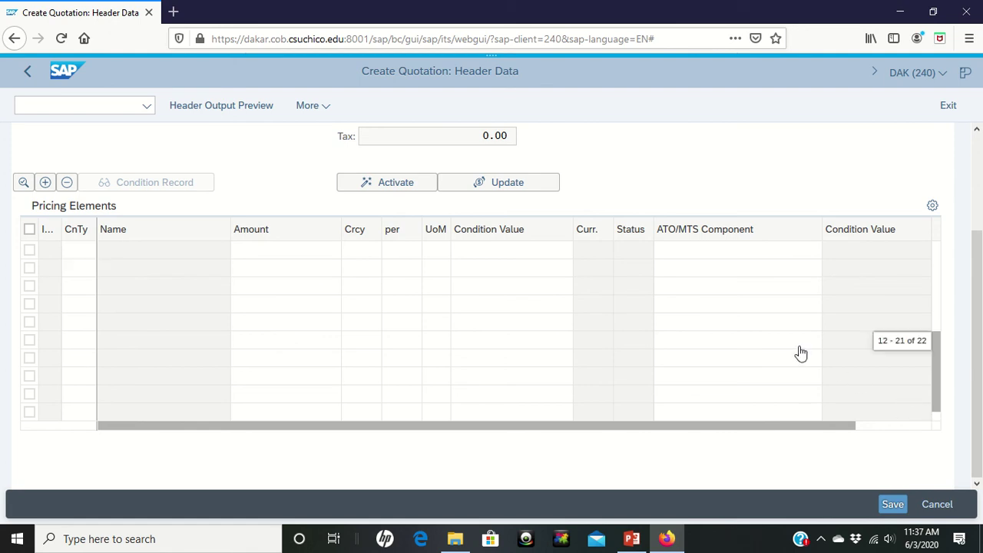
scroll(801, 354, up, 5)
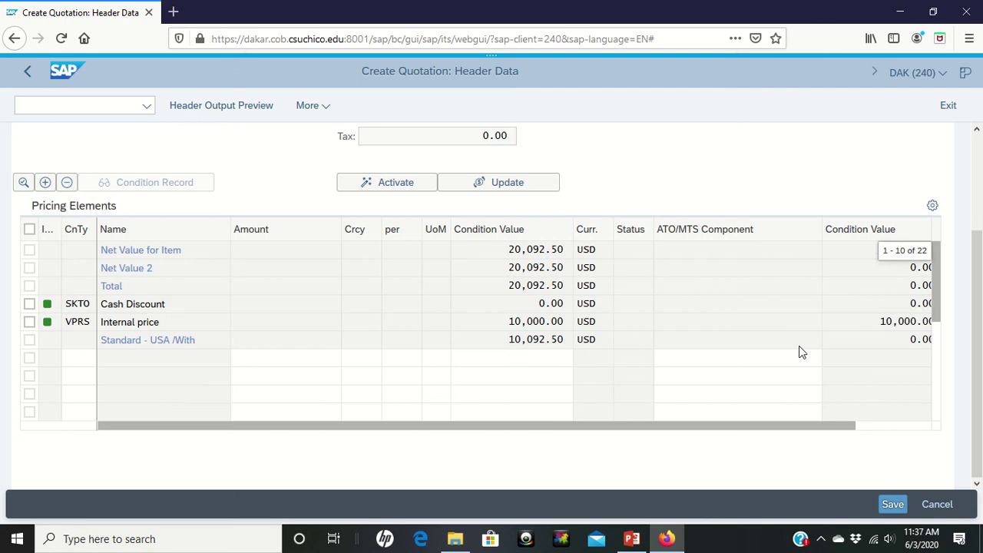
scroll(550, 305, up, 3)
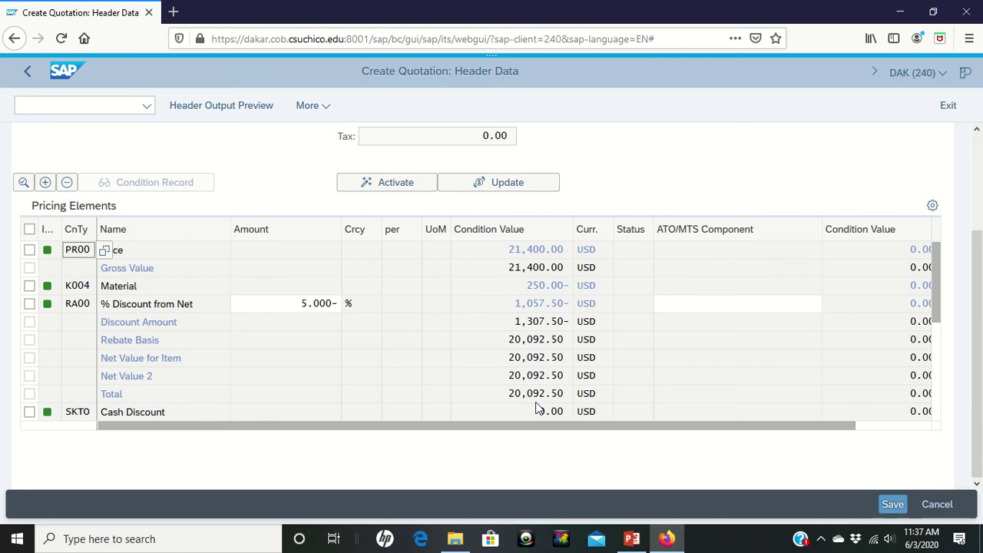
click(892, 505)
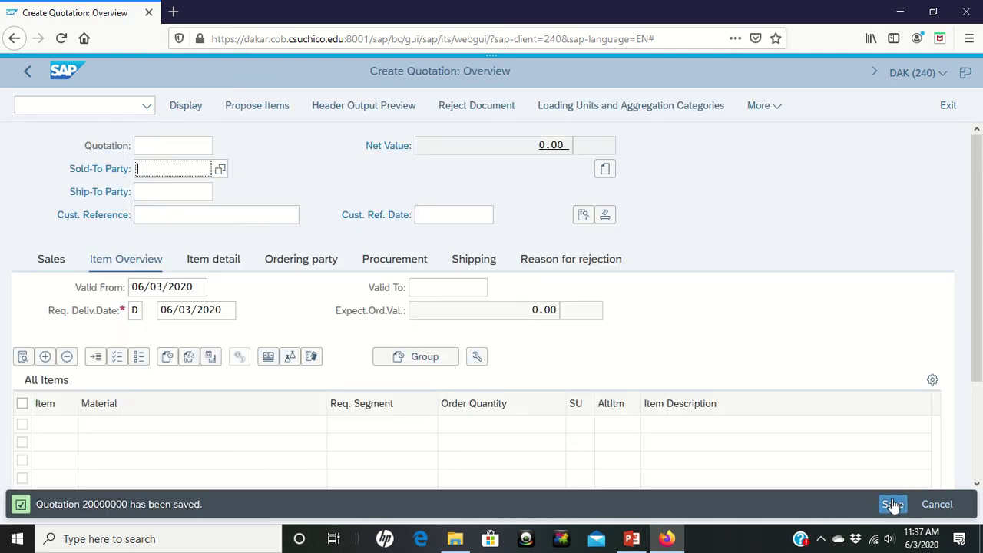